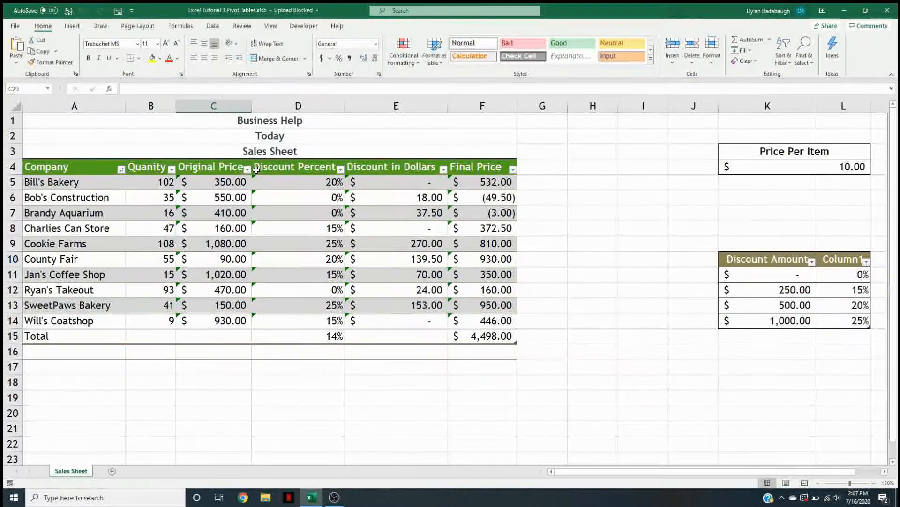
Step: Insert a blank recommended PivotTable on a new sheet using the sales table from Company through Final Price (Table1) as source
left_click(73, 26)
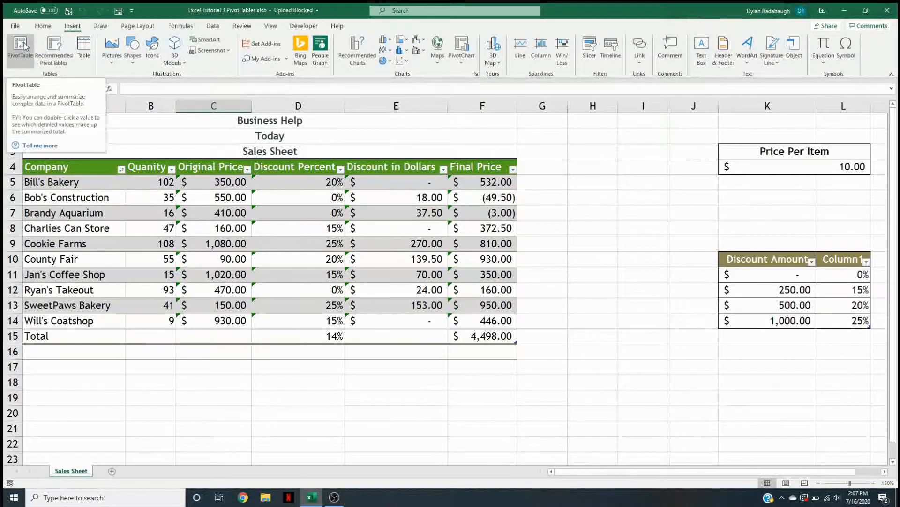
left_click(42, 51)
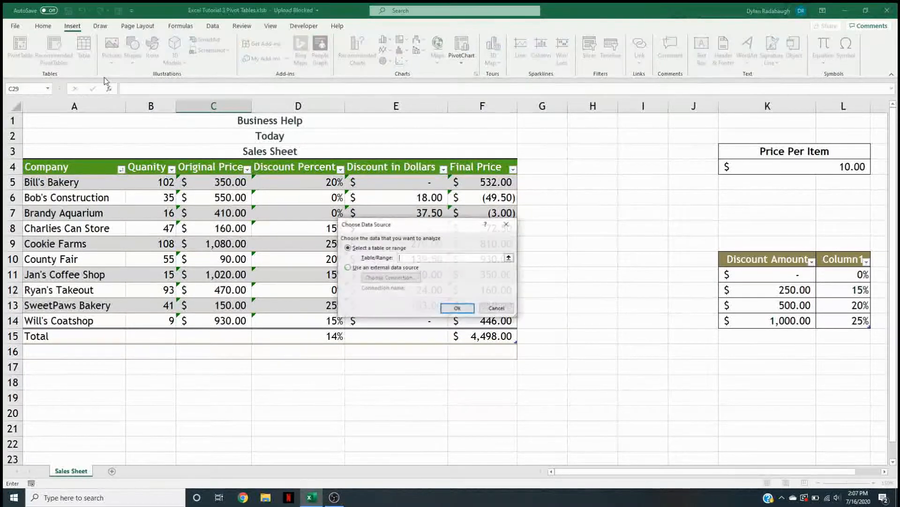
left_click_drag(59, 174, 488, 324)
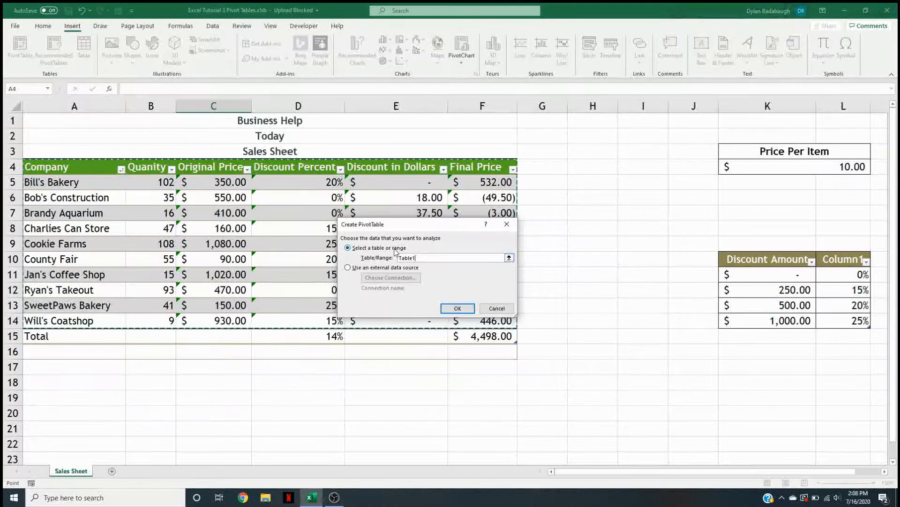
left_click(453, 308)
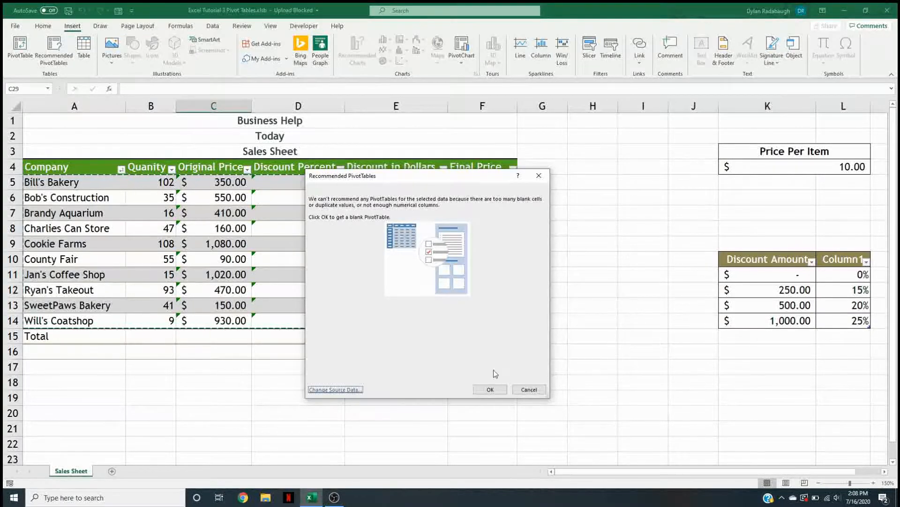
left_click(490, 389)
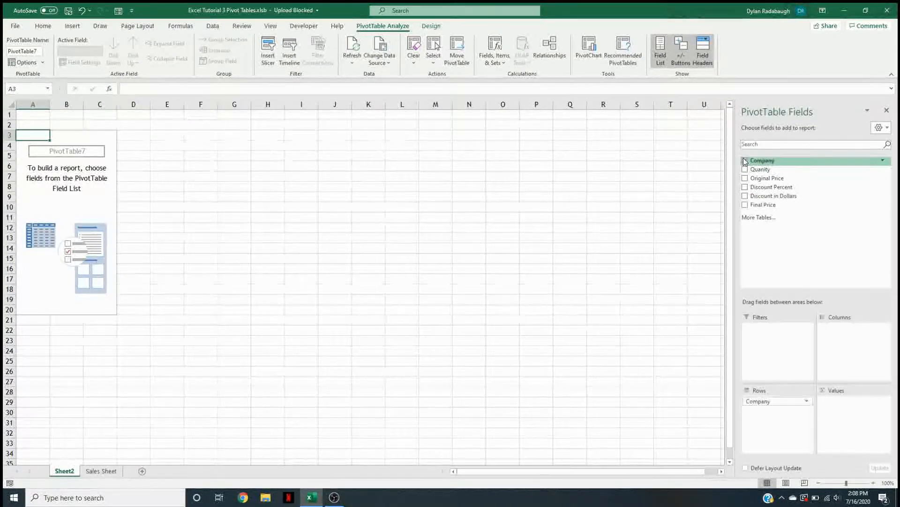
Step: Add Company as the PivotTable's row field and Original Price as a summed value
left_click(744, 160)
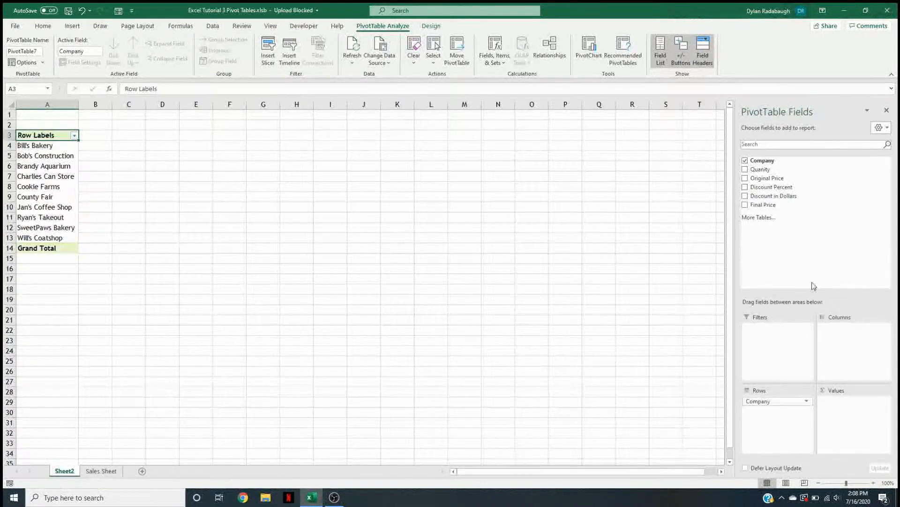
left_click(745, 178)
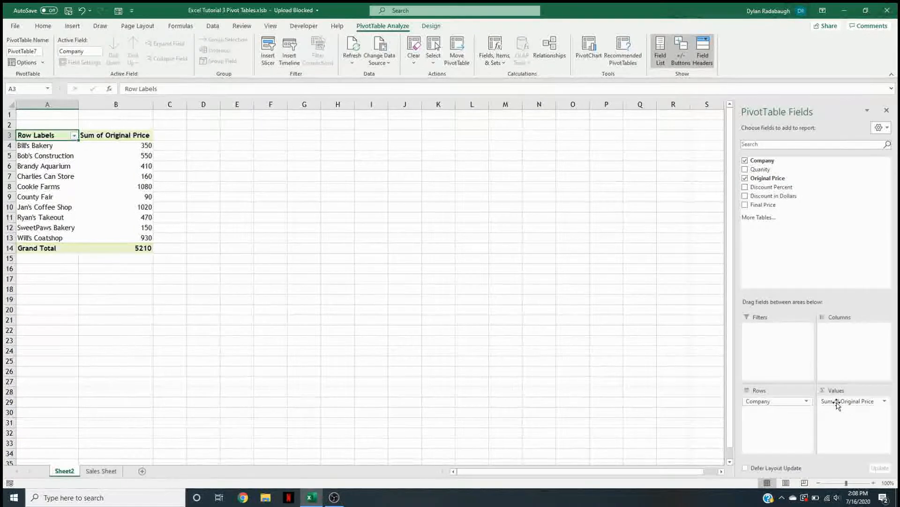
Step: Try Original Price as a column field and return it to the values area
left_click_drag(838, 404, 842, 327)
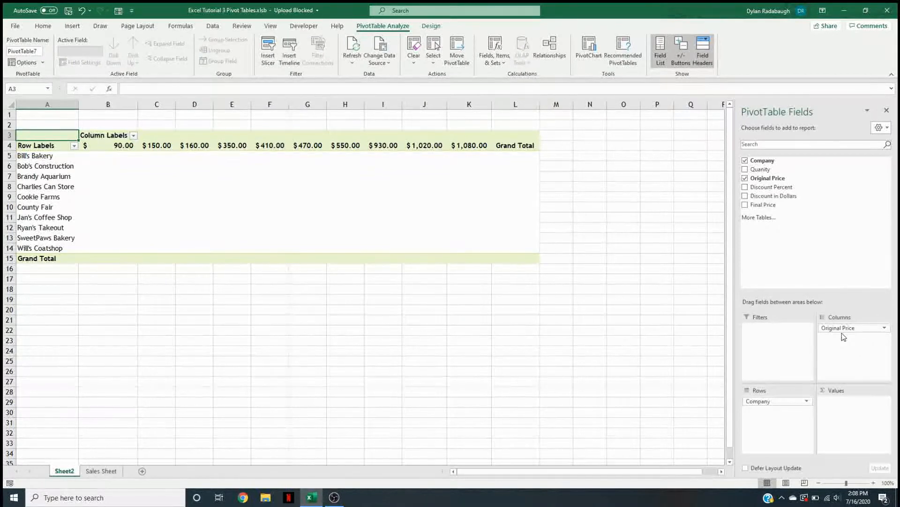
left_click_drag(848, 328, 843, 396)
left_click_drag(824, 328, 835, 403)
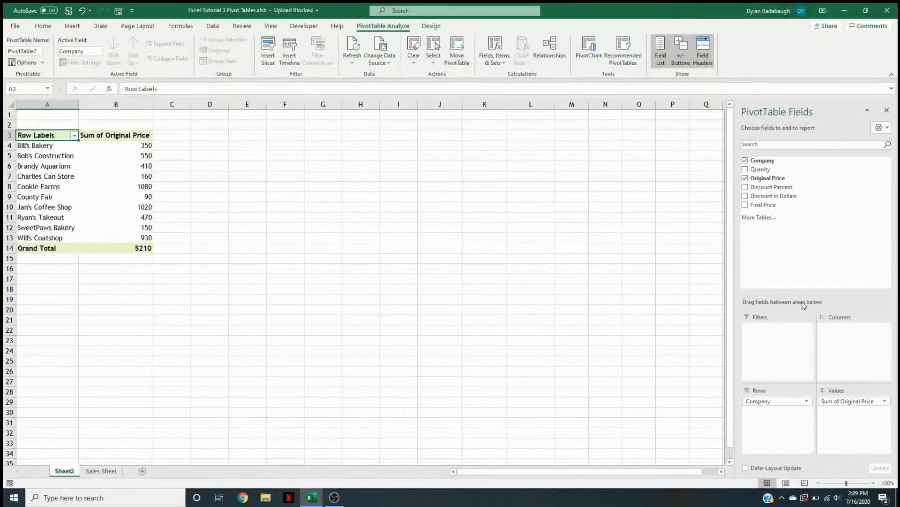
Step: Add Final Price to the PivotTable values and Discount Percent as a report filter
left_click(873, 482)
left_click(873, 483)
left_click(873, 483)
left_click(874, 483)
left_click(873, 483)
left_click(874, 482)
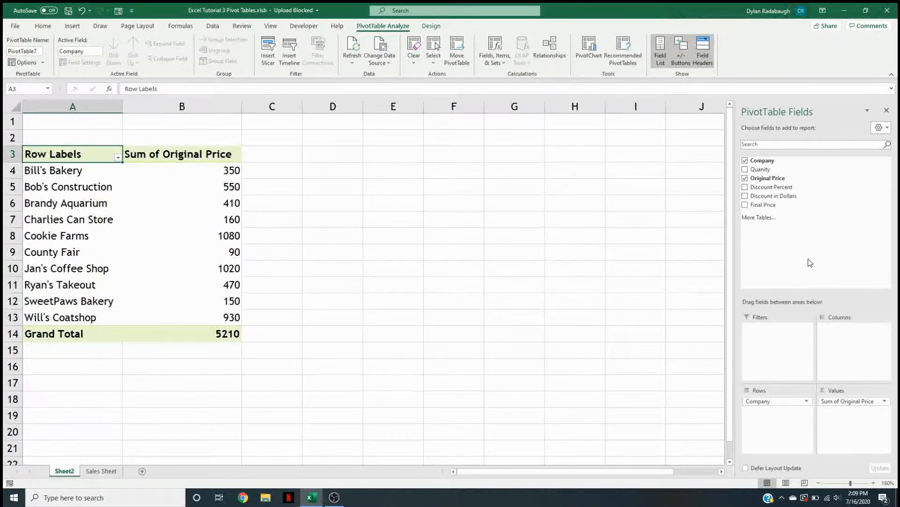
left_click(746, 205)
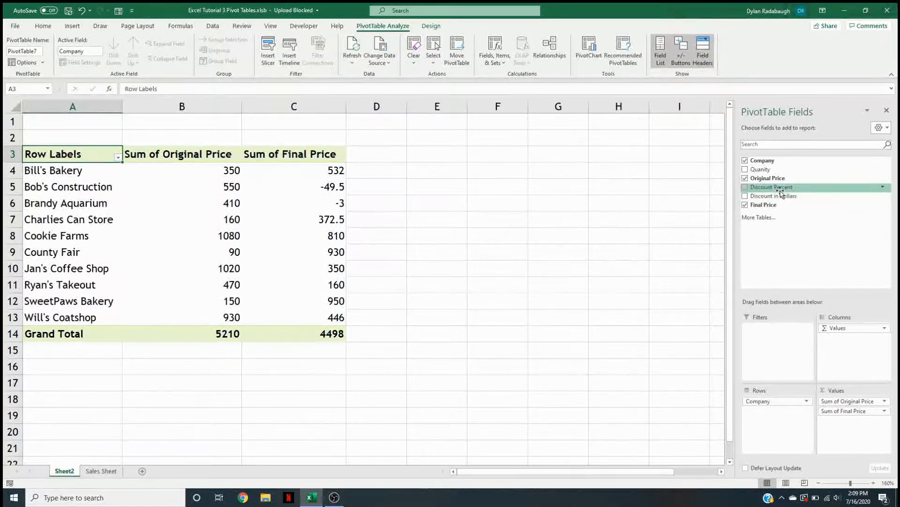
left_click_drag(780, 190, 775, 329)
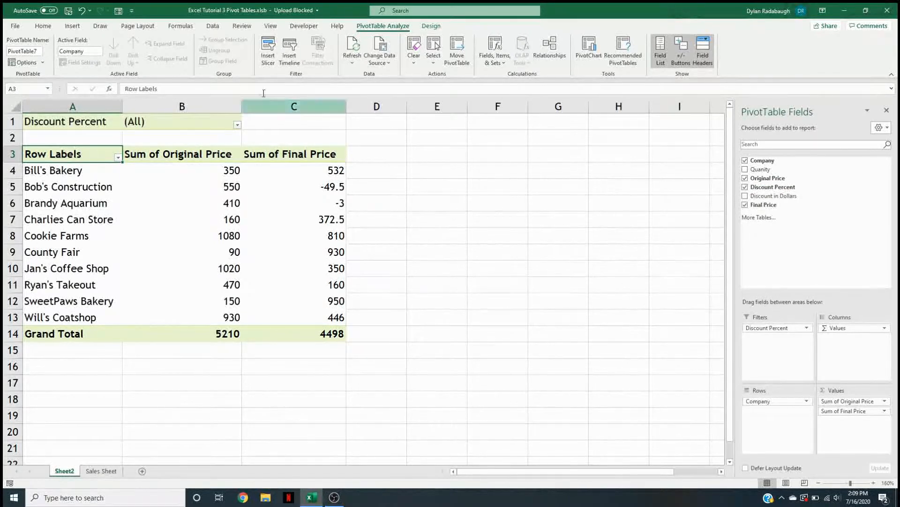
Step: Filter the PivotTable by Discount Percent to the 0% and 15% items using multiple selection
left_click(237, 125)
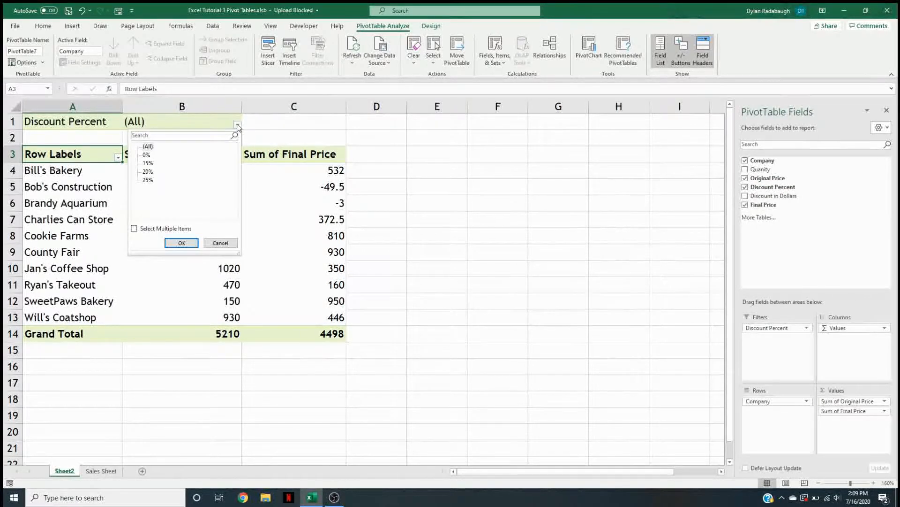
left_click(146, 155)
left_click(155, 228)
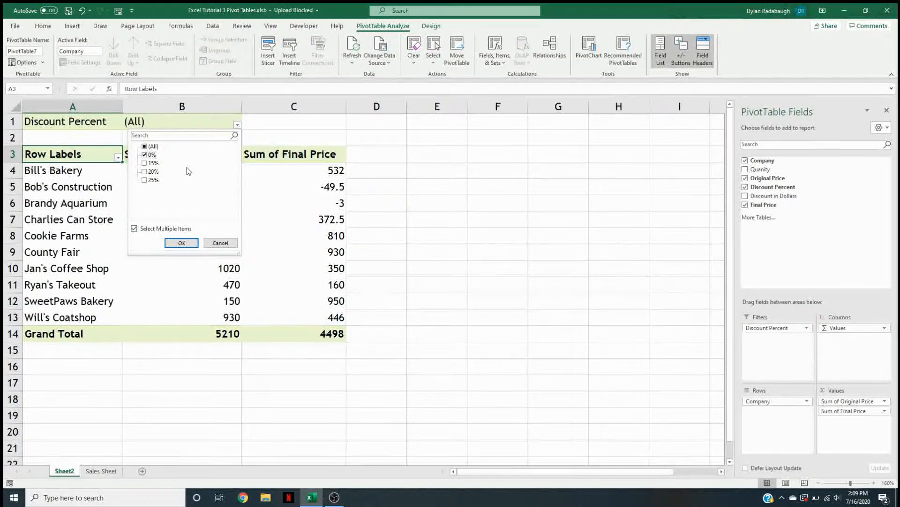
left_click(153, 163)
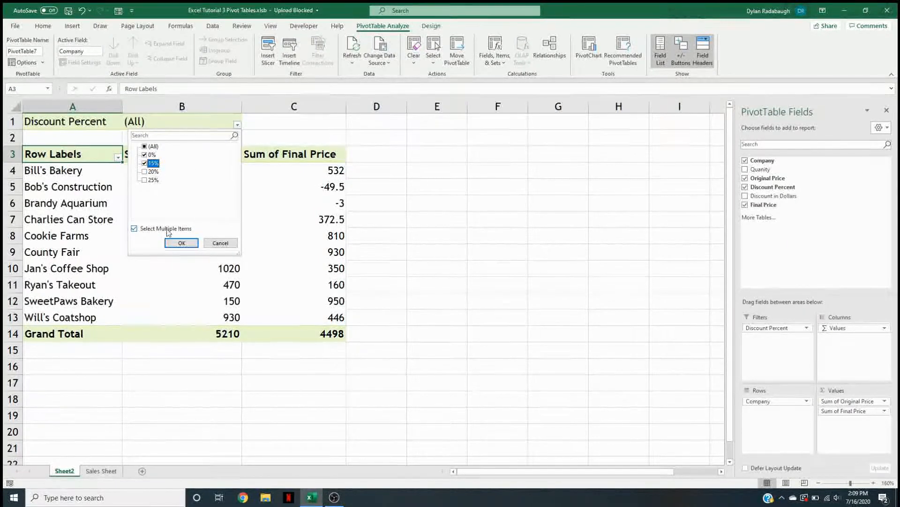
left_click(180, 245)
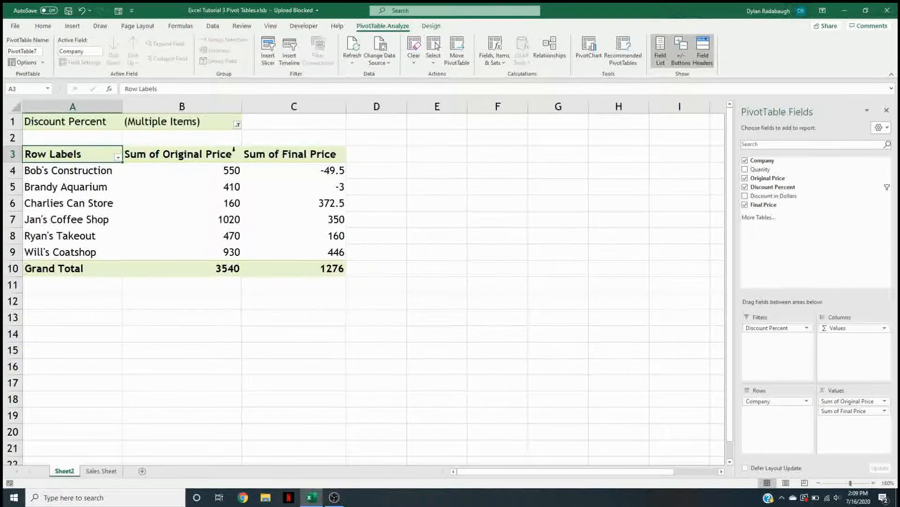
Step: Reset the Discount Percent filter to include all items
left_click(237, 124)
left_click(145, 162)
left_click(144, 155)
left_click(209, 242)
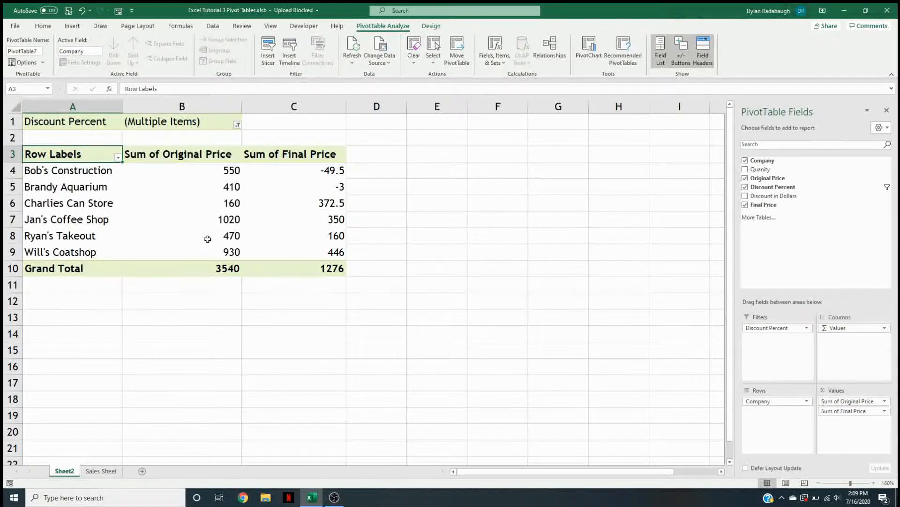
left_click(237, 124)
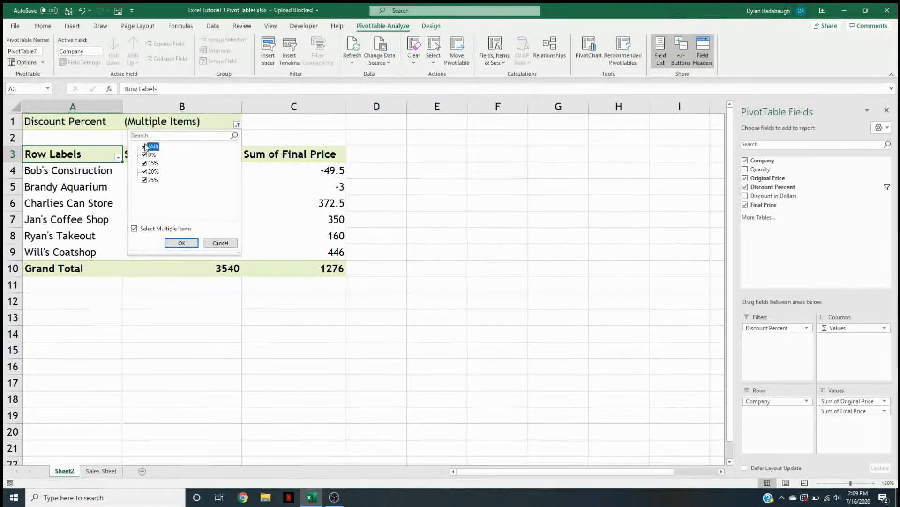
left_click(181, 243)
left_click(598, 240)
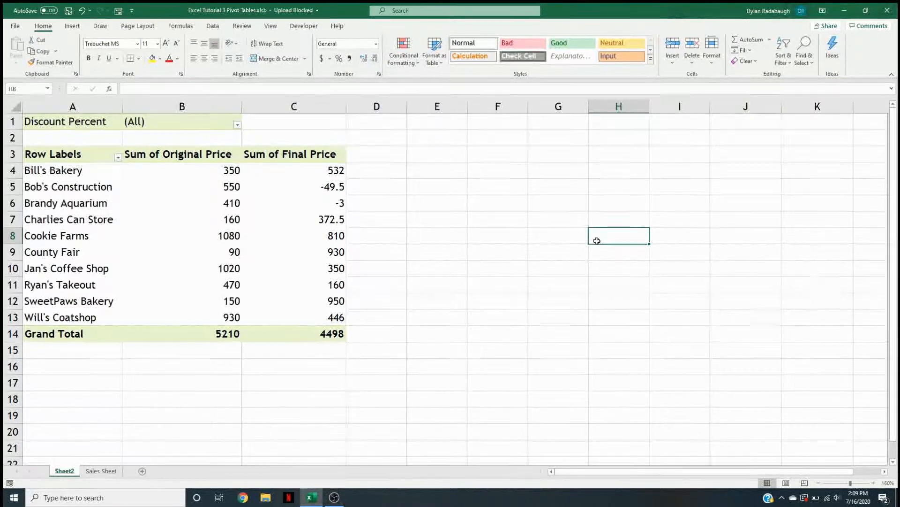
left_click(235, 127)
left_click(309, 140)
left_click(253, 229)
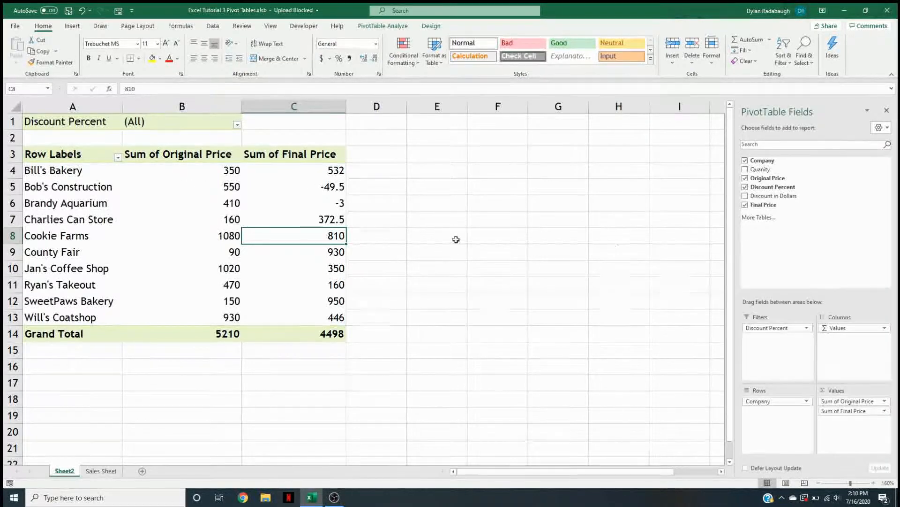
left_click(624, 239)
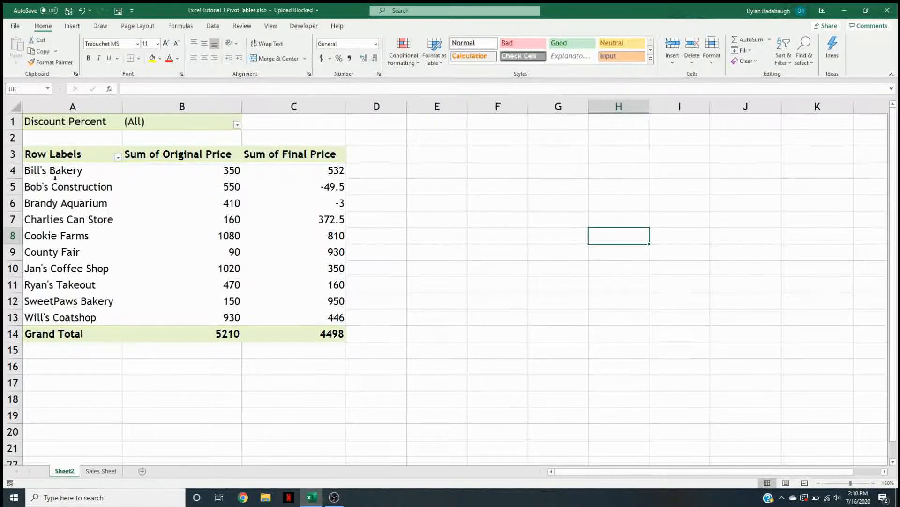
Step: Add Quanity to the PivotTable values, and add Quanity and Discount in Dollars as report filters
left_click(63, 158)
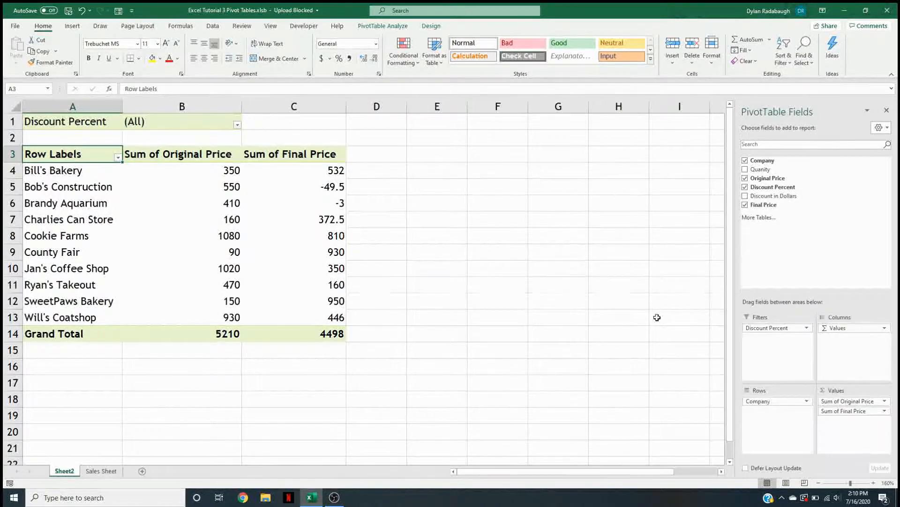
left_click(745, 170)
left_click_drag(761, 169, 771, 336)
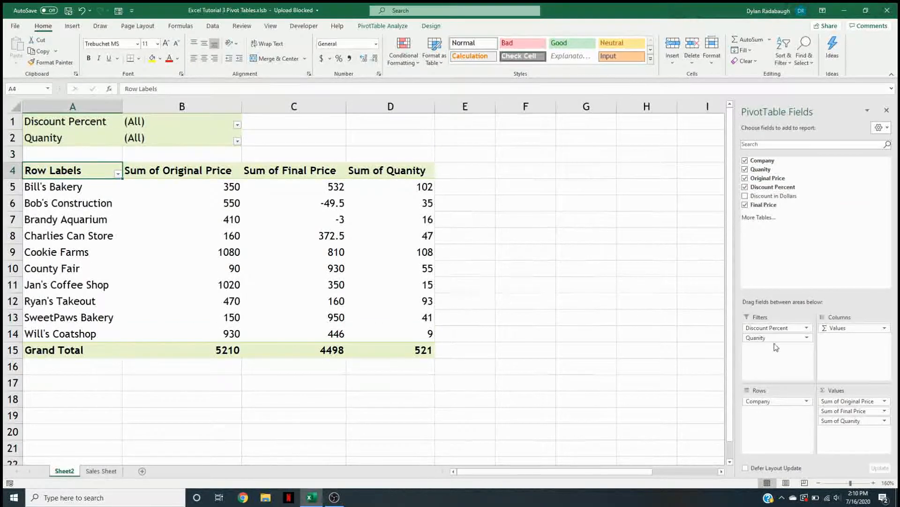
left_click_drag(768, 196, 767, 348)
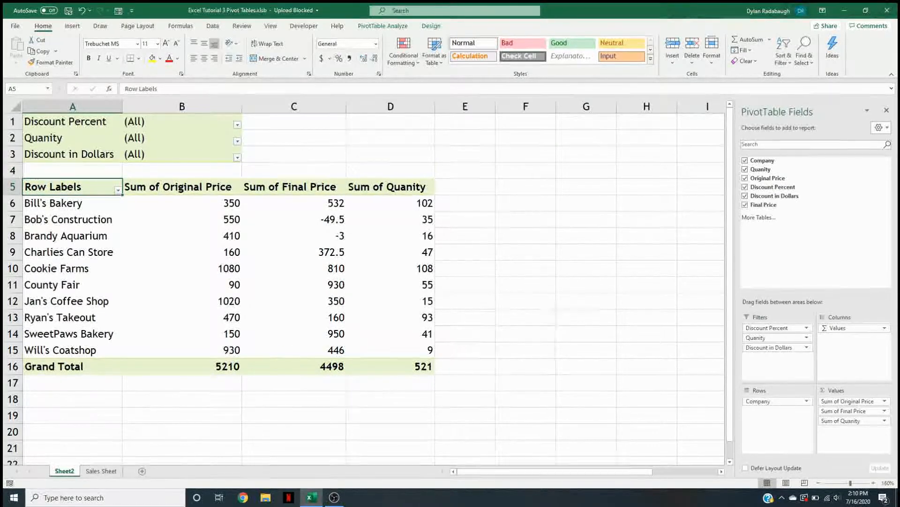
Step: Limit the Discount Percent report filter to the 20% and 25% items
left_click(238, 125)
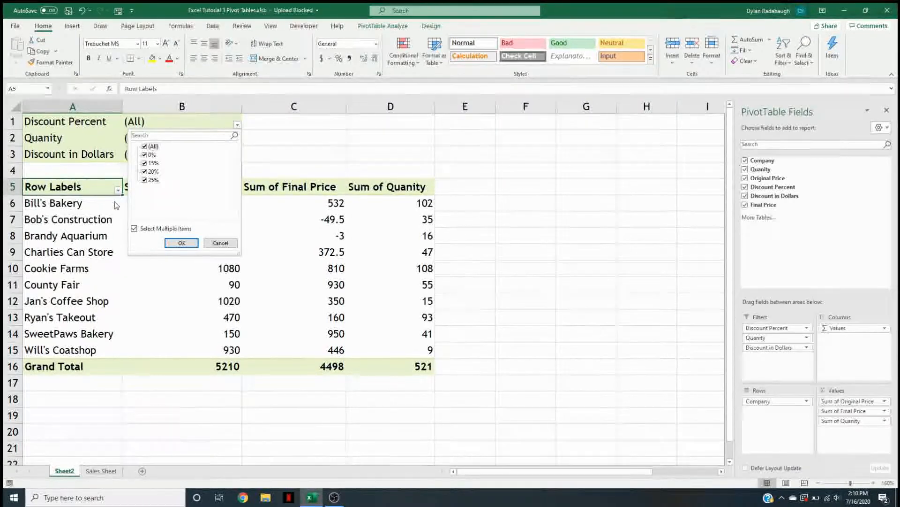
left_click(145, 164)
left_click(145, 155)
left_click(147, 147)
left_click(145, 147)
left_click(145, 155)
left_click(144, 155)
left_click(145, 180)
left_click(144, 172)
left_click(180, 242)
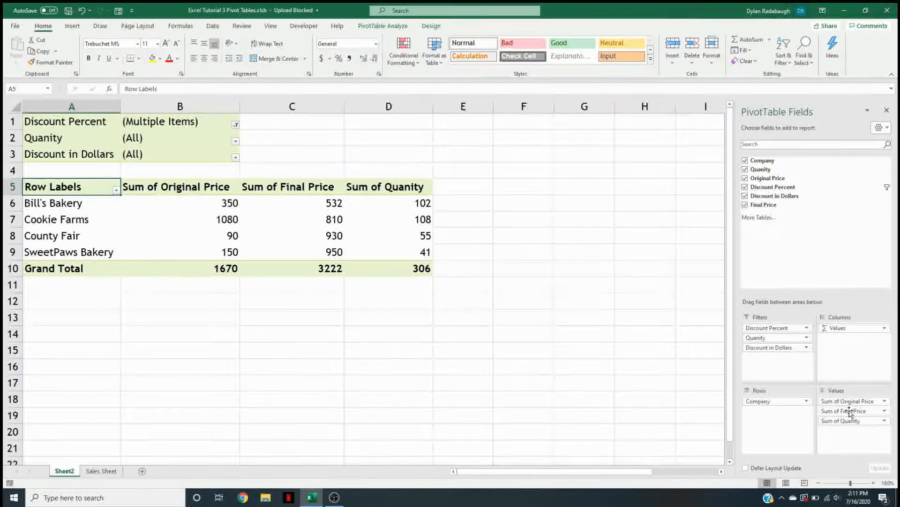
Step: Remove Sum of Quanity from the PivotTable's values area
left_click_drag(850, 424, 787, 221)
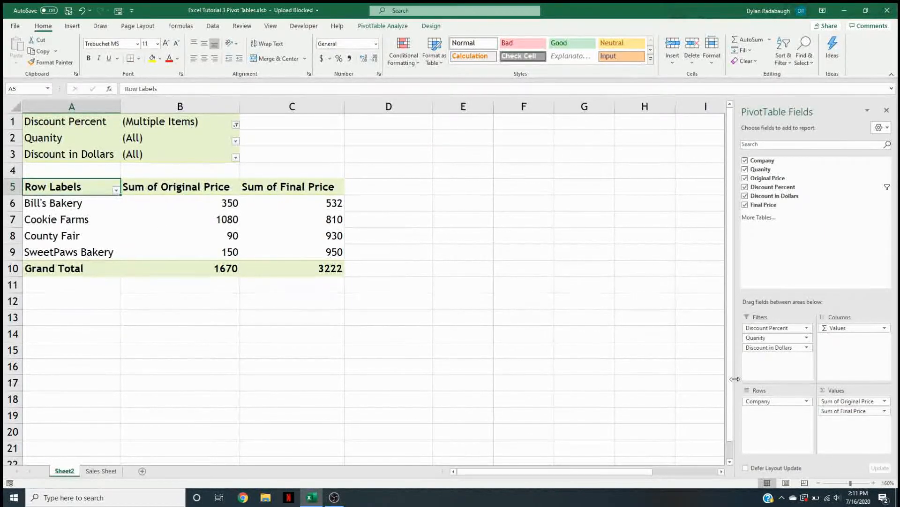
left_click(850, 412)
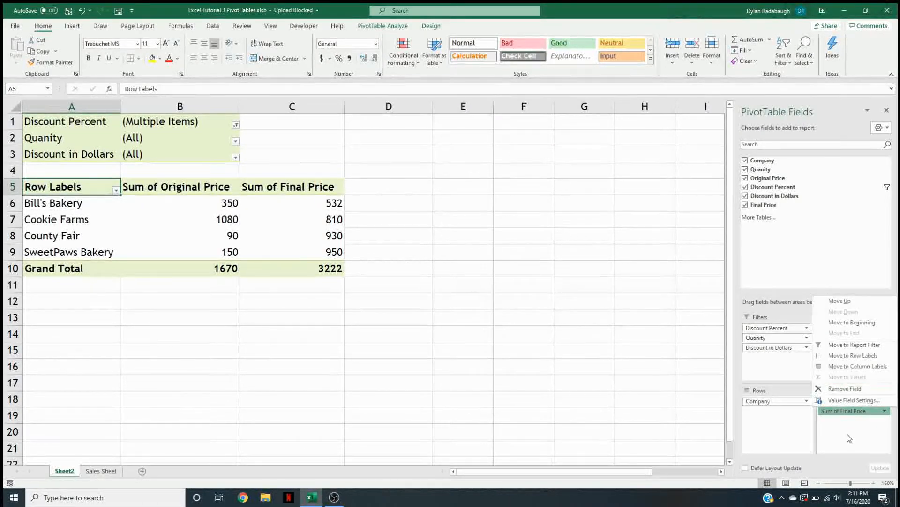
left_click(848, 434)
mouse_move(846, 413)
left_mouse_down()
mouse_move(839, 345)
mouse_move(816, 327)
mouse_move(846, 415)
left_mouse_up()
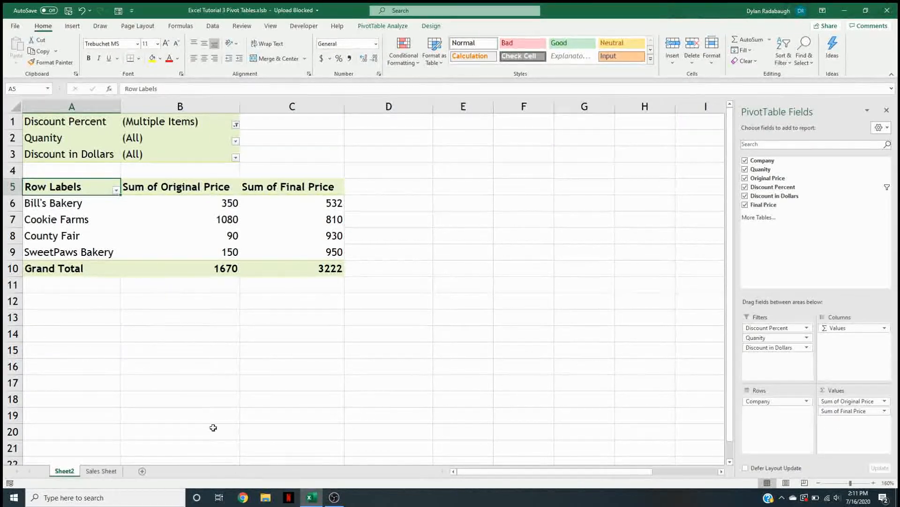
Step: Enable multiple selection in the Quanity report filter and deselect the items 93, 47 and 55
left_click(235, 141)
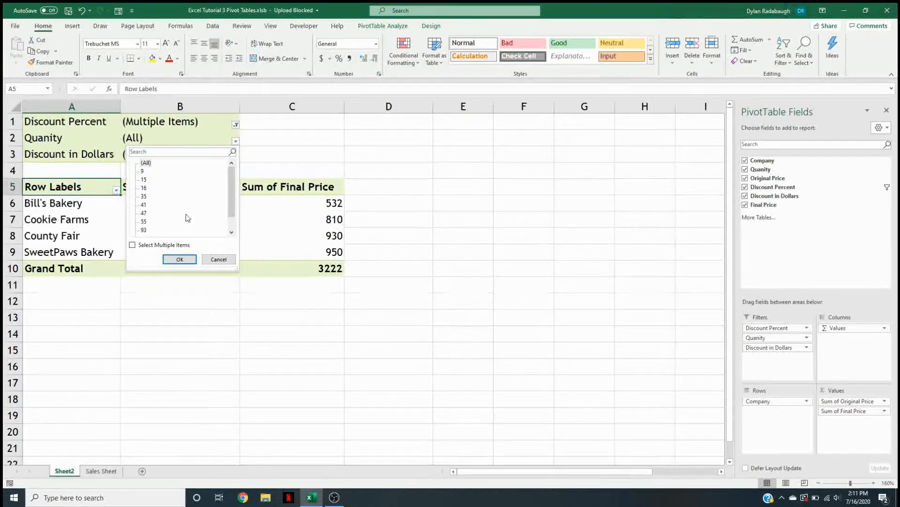
scroll(146, 233, "down", 1)
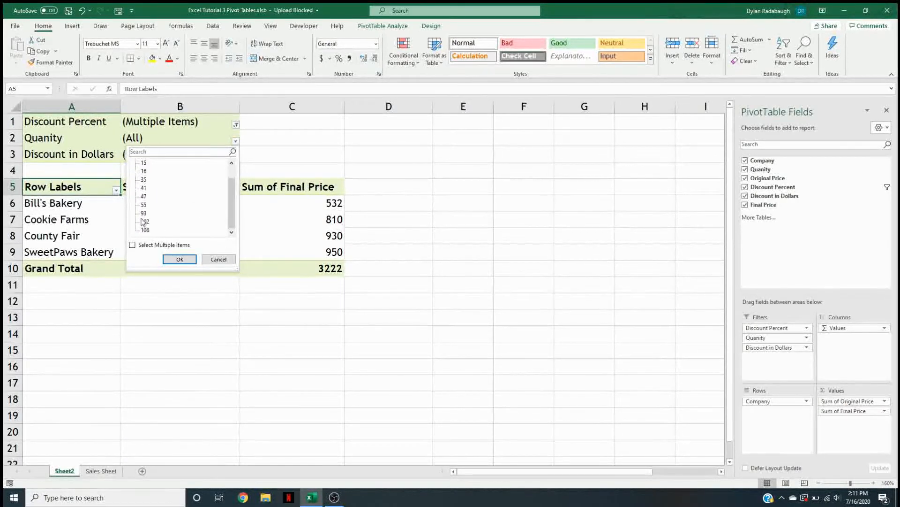
left_click(132, 245)
scroll(165, 203, "up", 1)
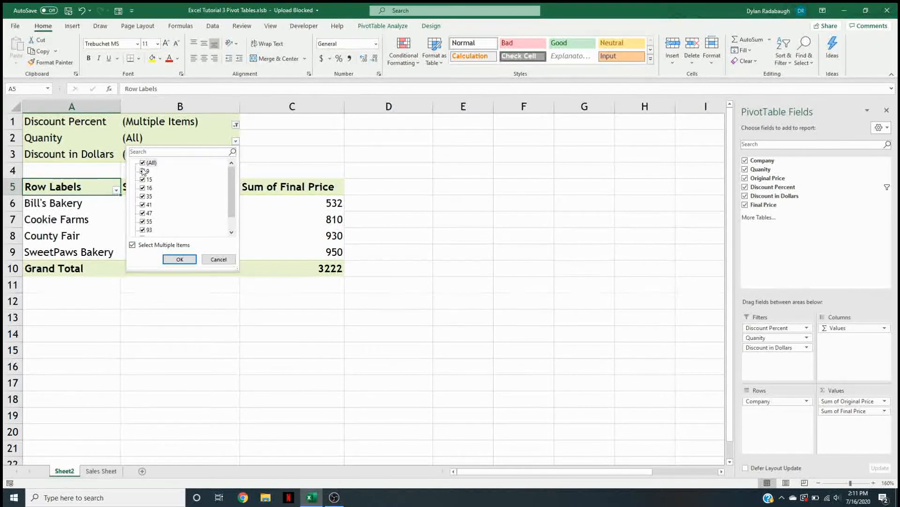
scroll(148, 213, "down", 1)
left_click(143, 213)
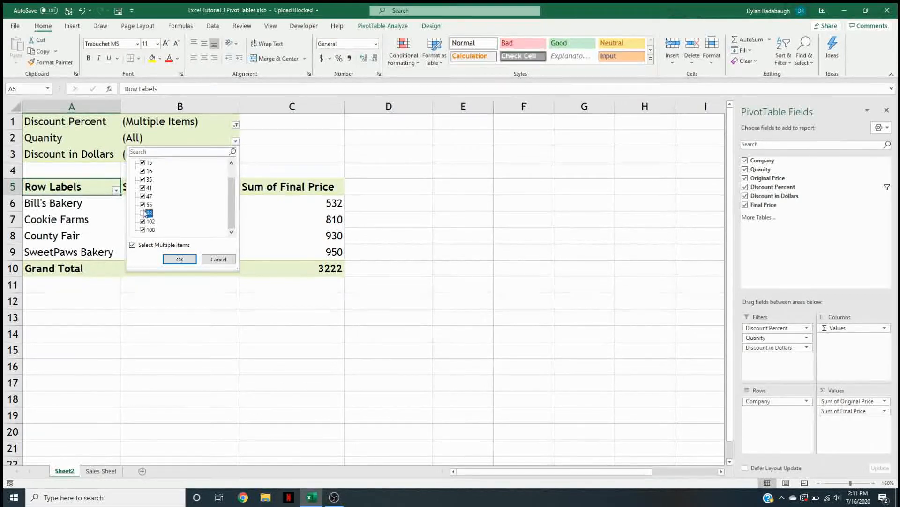
left_click(144, 196)
left_click(143, 204)
scroll(144, 204, "up", 1)
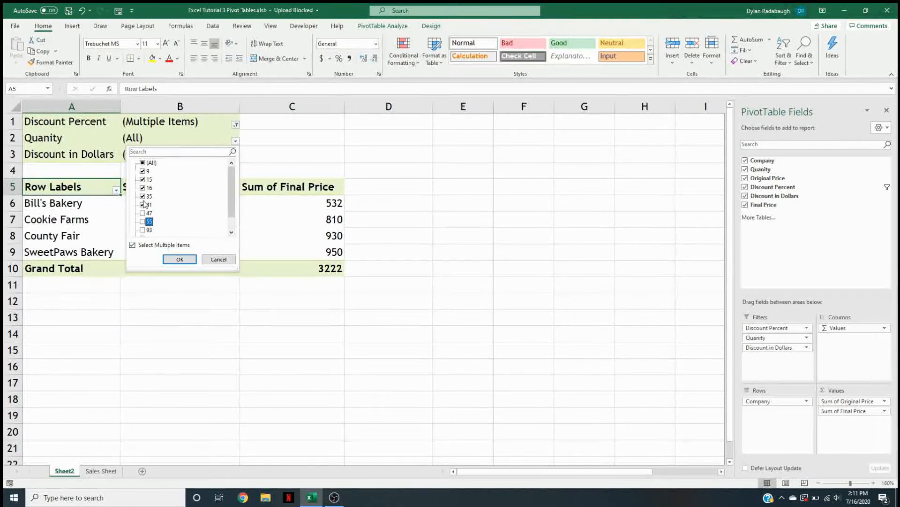
Step: Clear all items in the Quanity filter, select only 102 and 108, and apply it
left_click(144, 163)
left_click(145, 163)
left_click(145, 164)
left_click(144, 164)
scroll(154, 225, "down", 1)
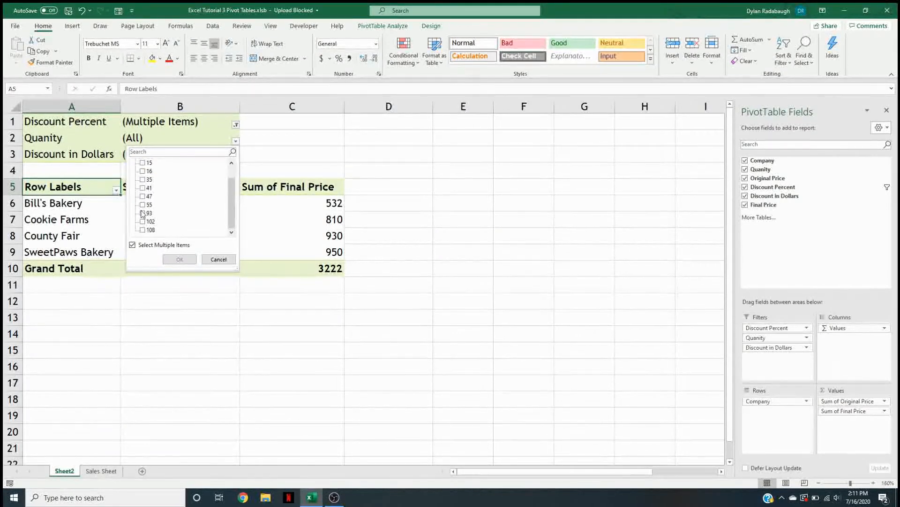
left_click(143, 230)
left_click(142, 221)
left_click(179, 259)
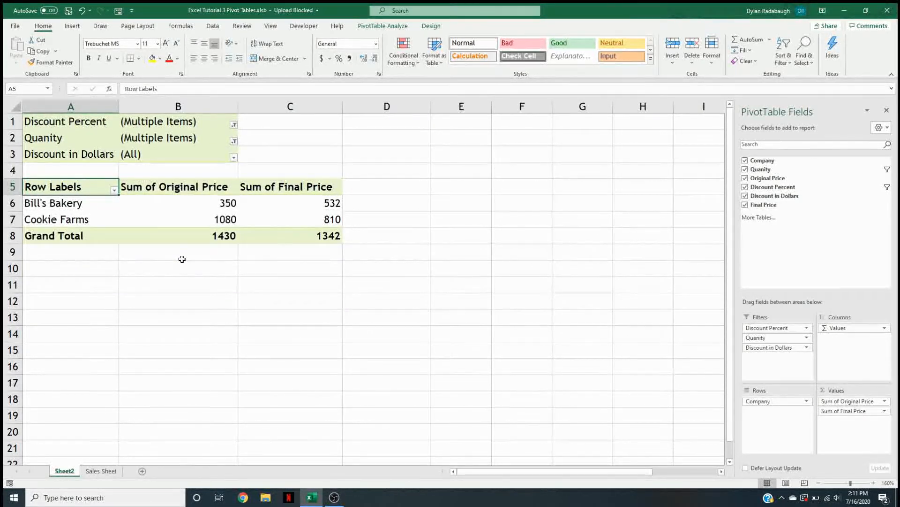
Step: Examine the items offered by the Discount in Dollars report filter with multiple selection, leaving the filter unapplied
left_click(234, 157)
left_click(141, 262)
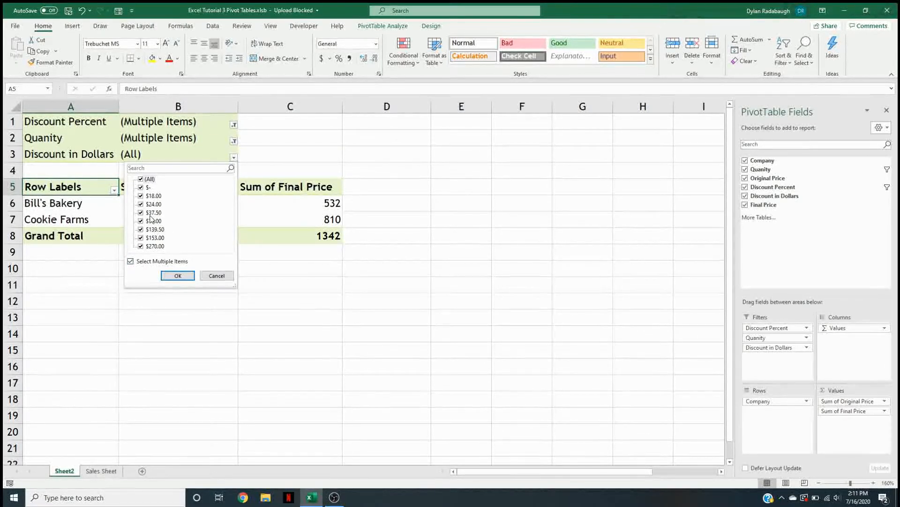
left_click(217, 277)
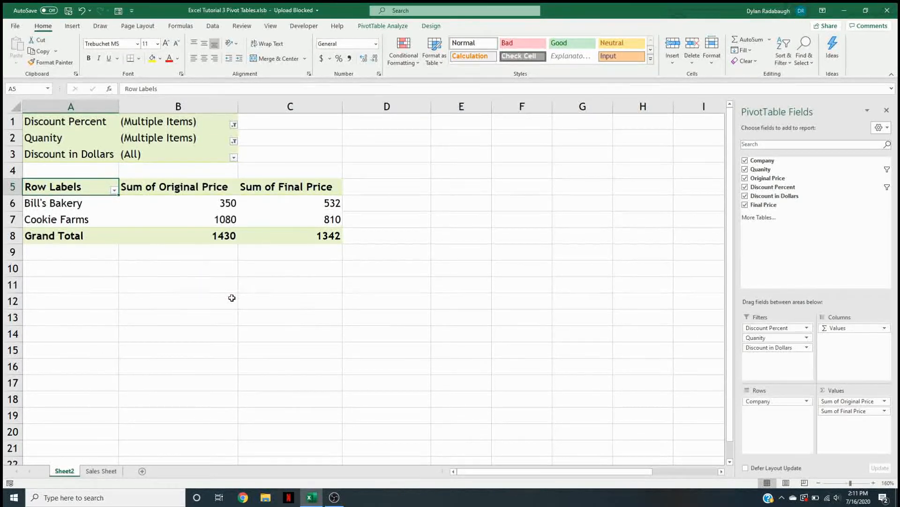